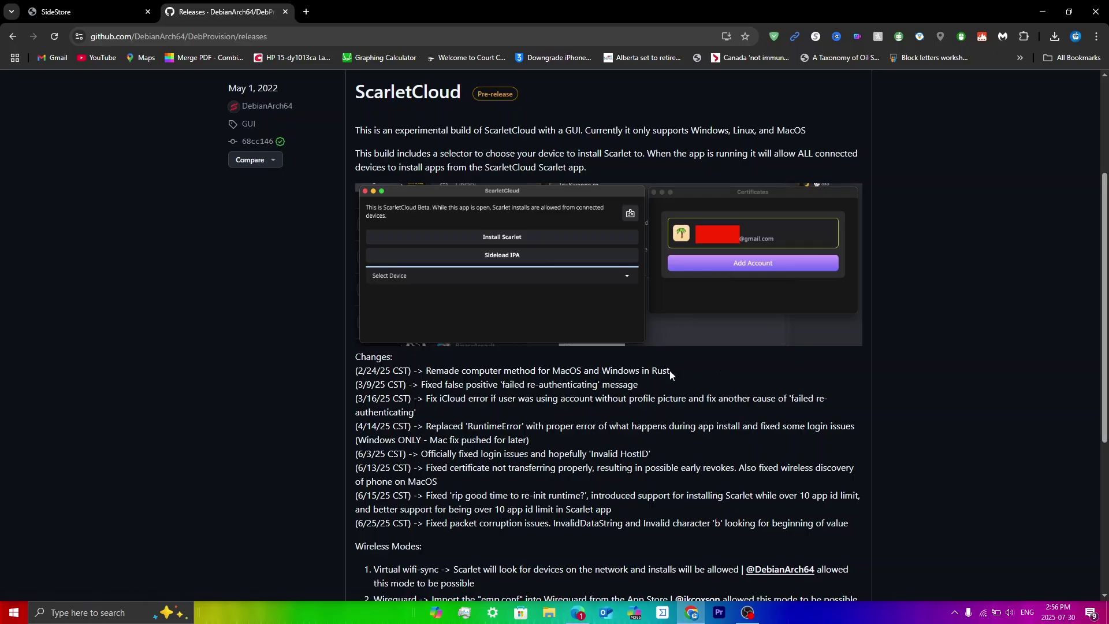
Expand the Assets section at the bottom of the ScarletCloud pre-release to list its files
{"action": "scroll", "coordinate": [670, 370], "scroll_direction": "down", "scroll_amount": 4}
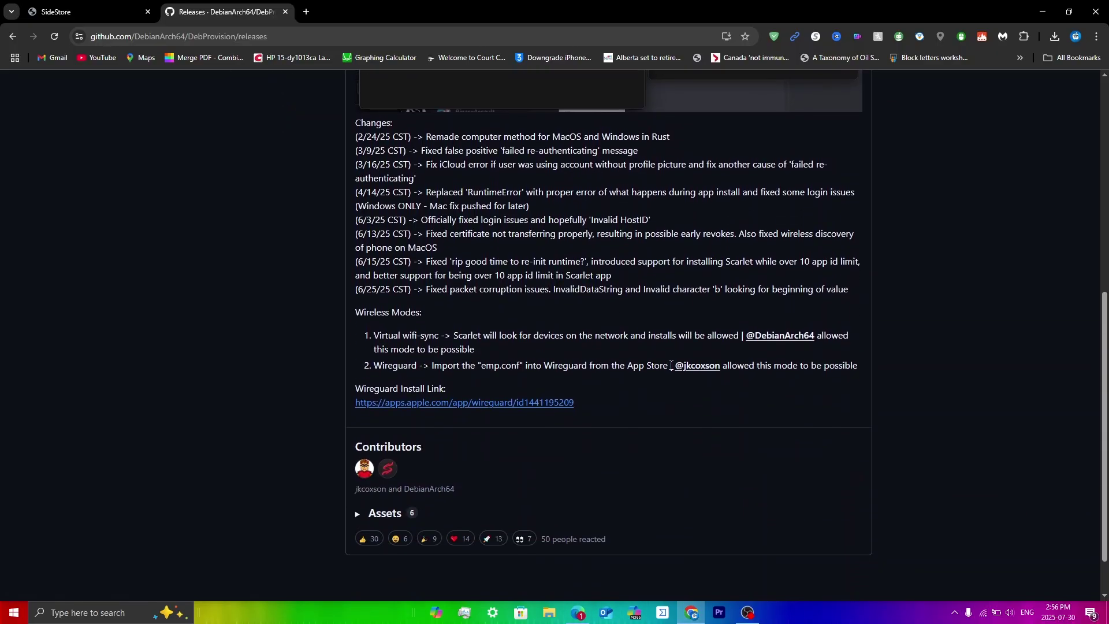
{"action": "scroll", "coordinate": [670, 365], "scroll_direction": "down", "scroll_amount": 1}
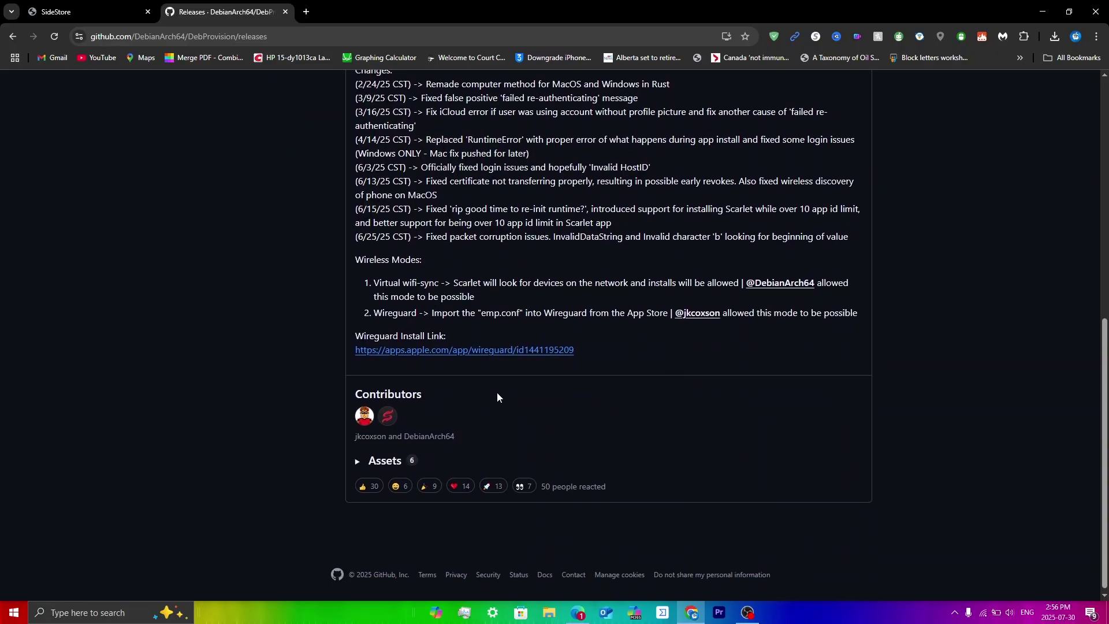
{"action": "left_click", "coordinate": [356, 463]}
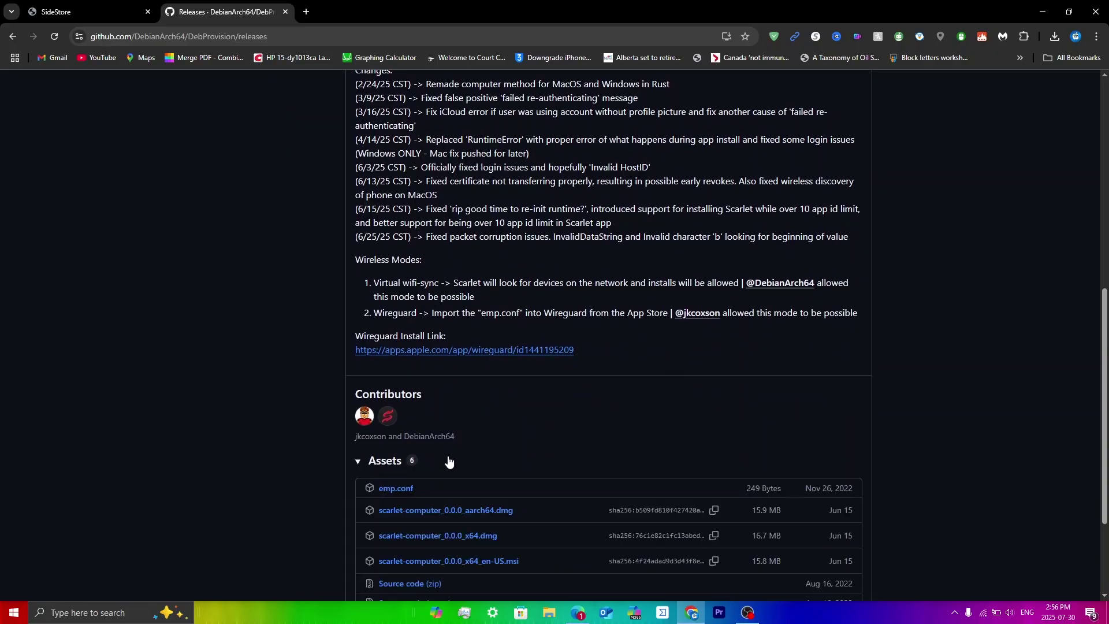
Download scarlet-computer_0.0.0_x64_en-US.msi, briefly check the SideStore page, and return to Releases
{"action": "scroll", "coordinate": [449, 462], "scroll_direction": "down", "scroll_amount": 2}
{"action": "scroll", "coordinate": [450, 462], "scroll_direction": "down", "scroll_amount": 1}
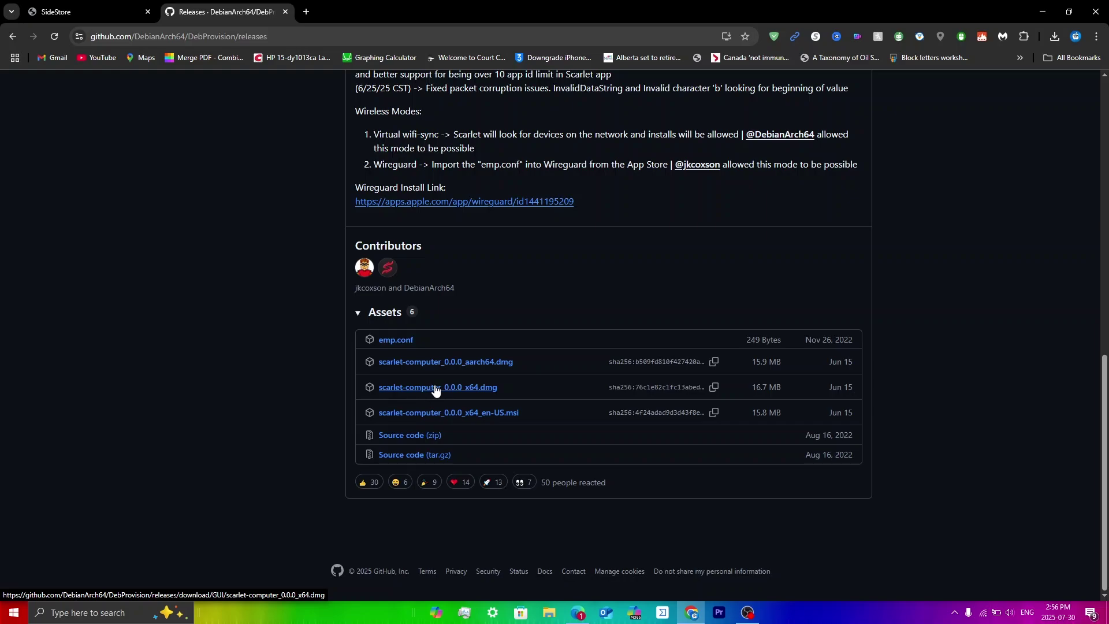
{"action": "left_click", "coordinate": [470, 417]}
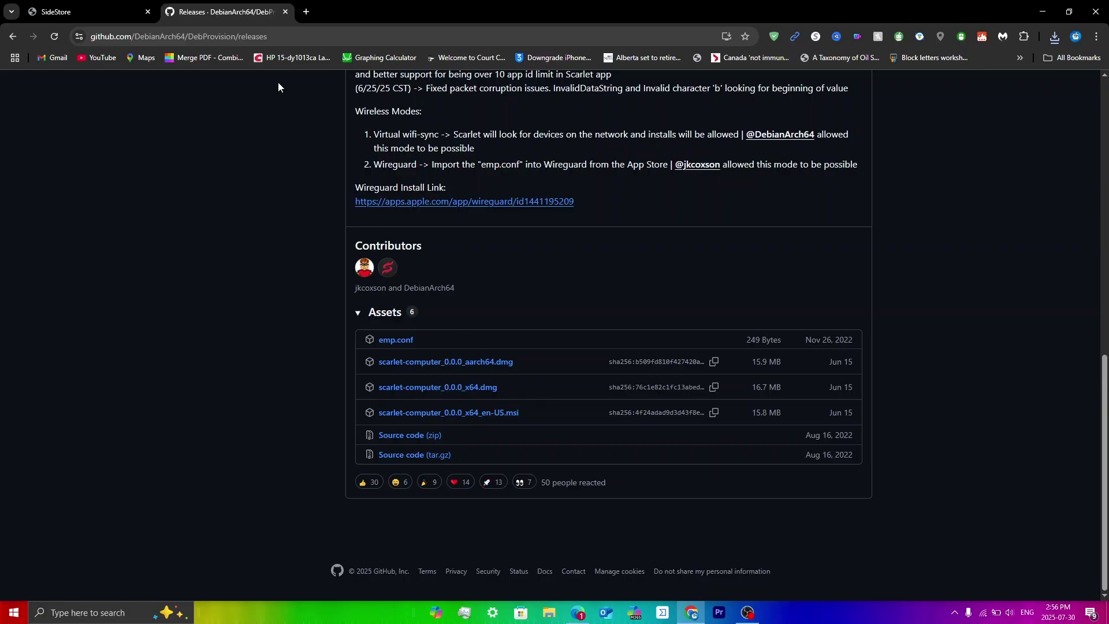
{"action": "left_click", "coordinate": [70, 17]}
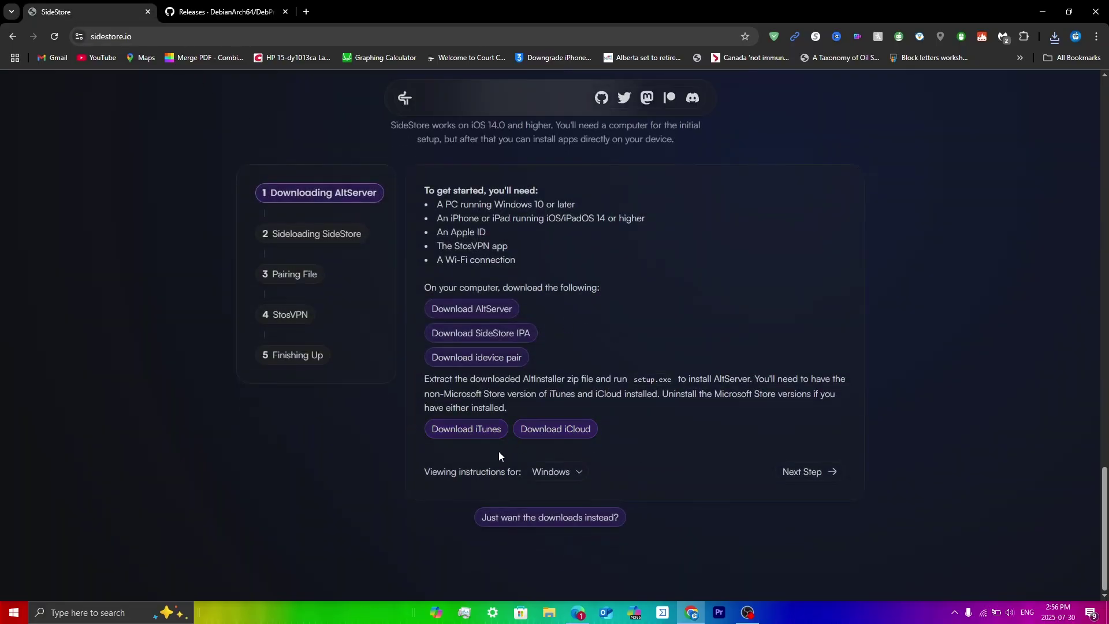
{"action": "left_click", "coordinate": [246, 17]}
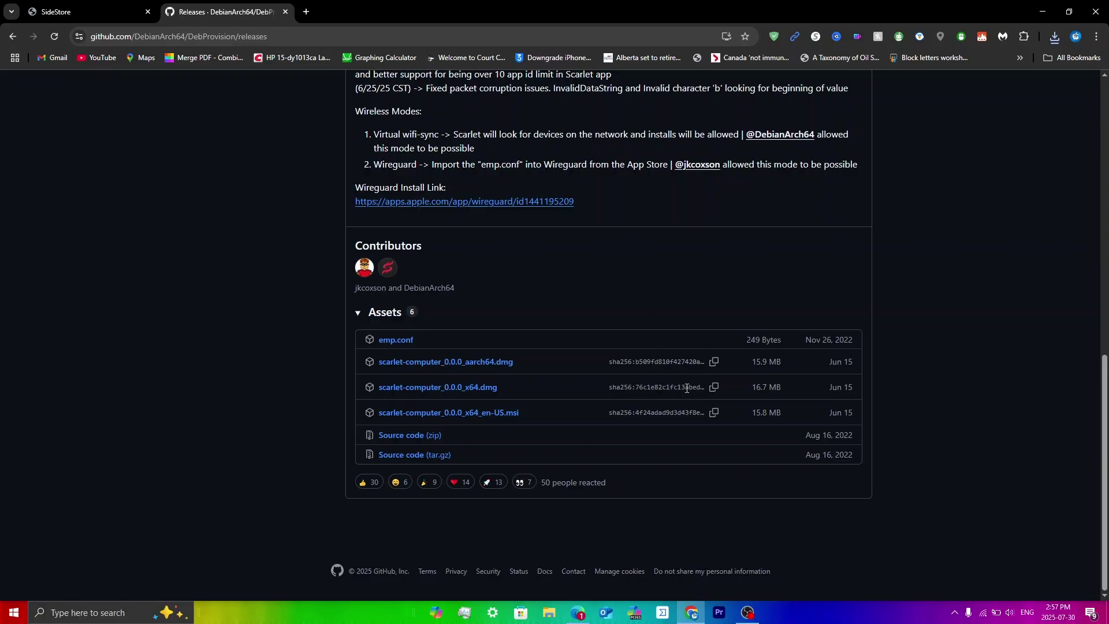
Run the downloaded scarlet-computer .msi from Chrome's downloads, allowing it past SmartScreen
{"action": "left_click", "coordinate": [1057, 37]}
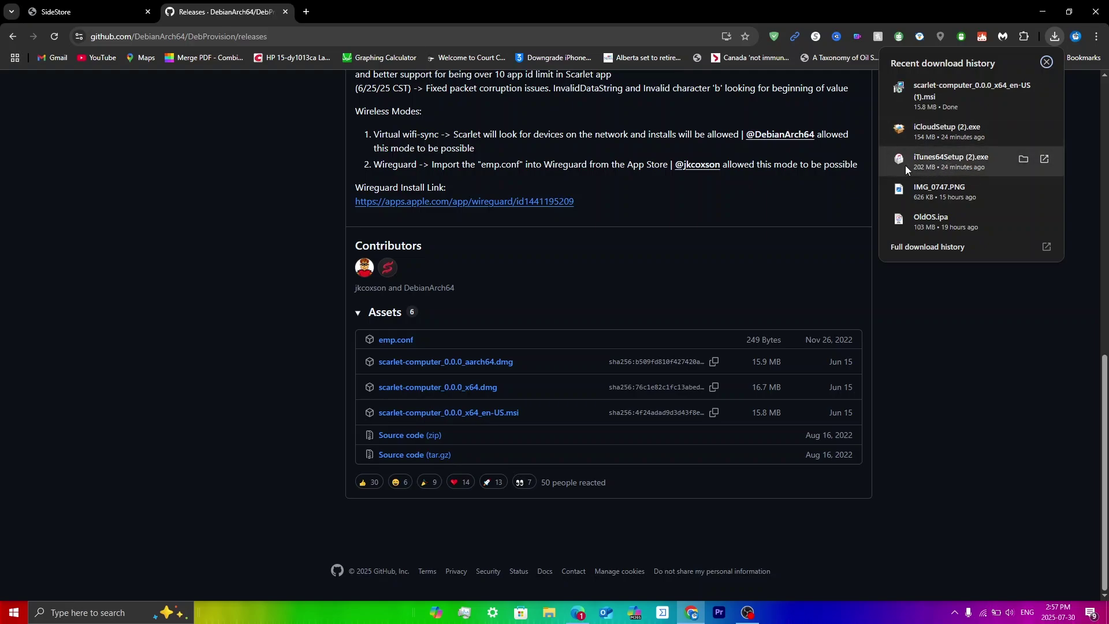
{"action": "left_click", "coordinate": [951, 99]}
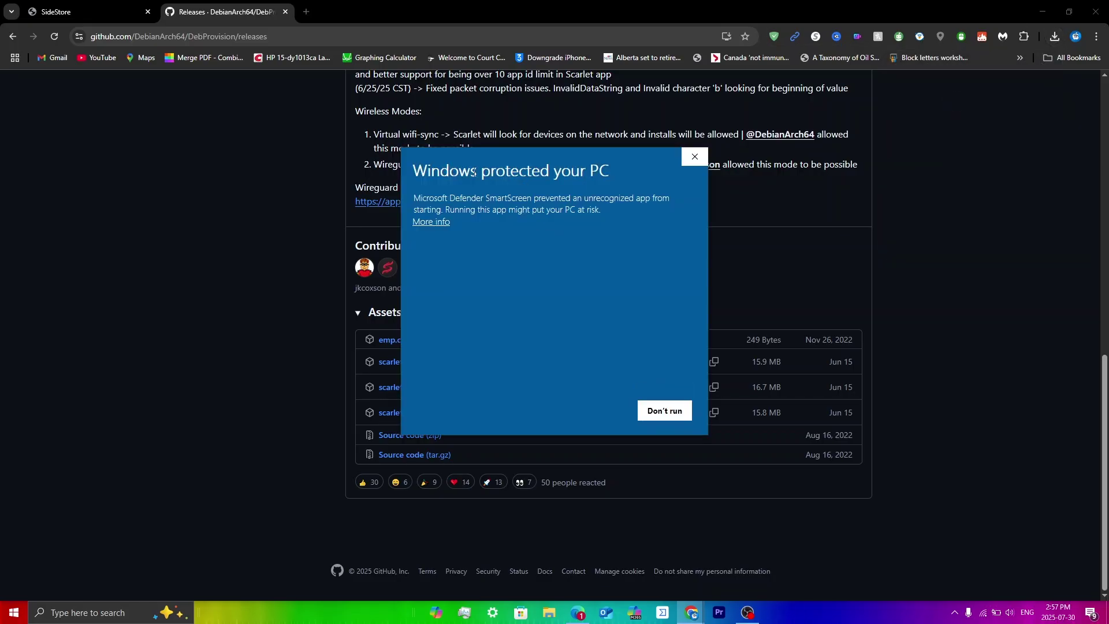
{"action": "left_click", "coordinate": [431, 222]}
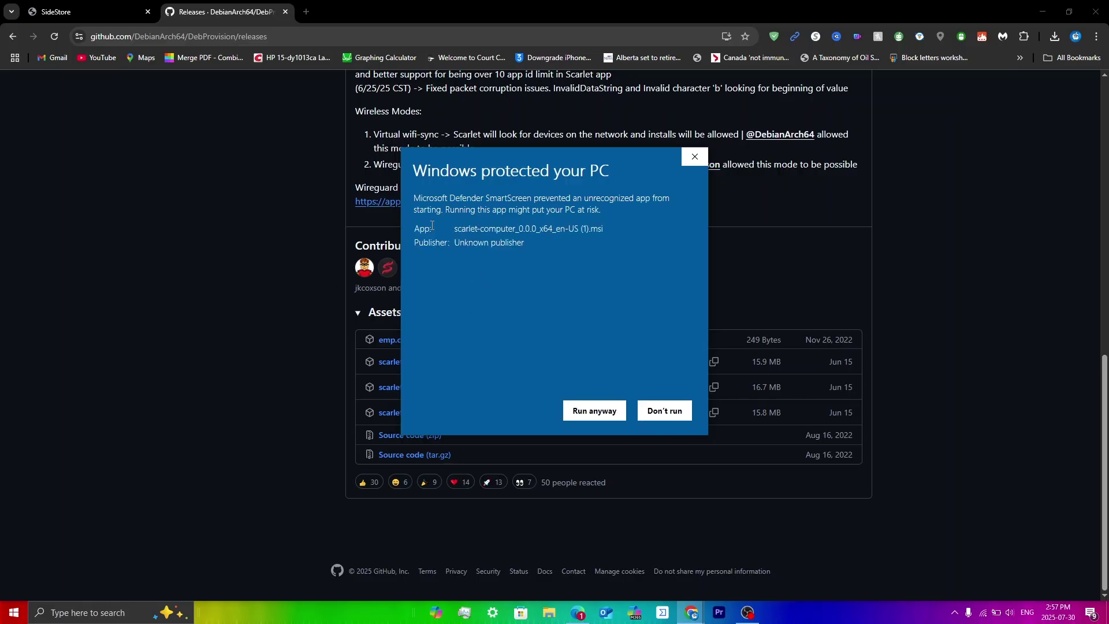
{"action": "left_click", "coordinate": [595, 411]}
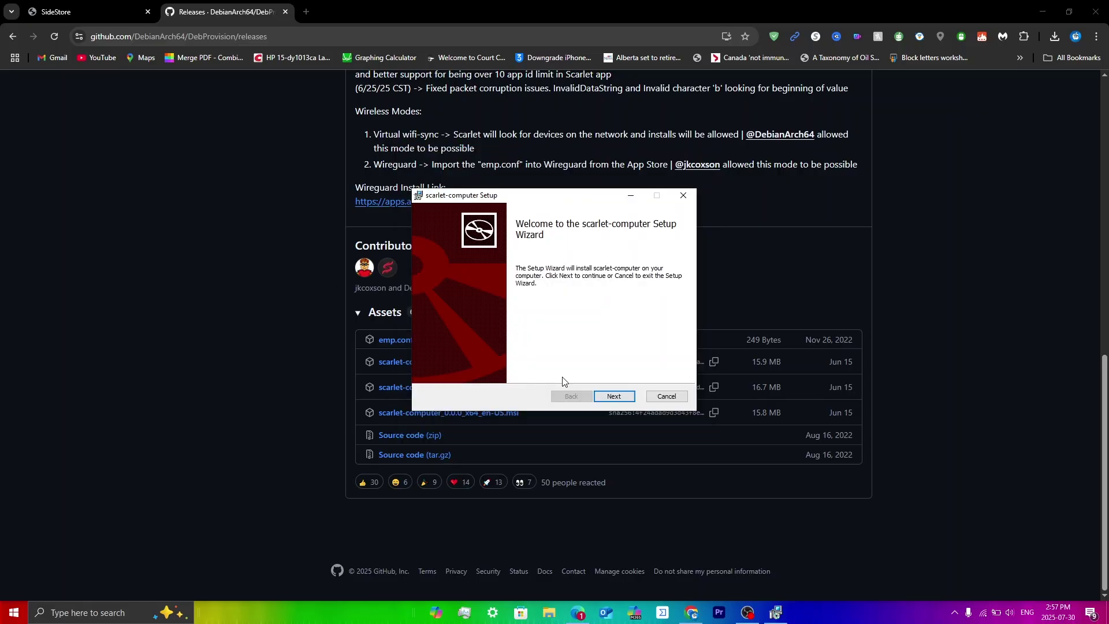
Go through the scarlet-computer Setup wizard with the default install location and install it
{"action": "left_click", "coordinate": [611, 397]}
{"action": "left_click", "coordinate": [611, 398]}
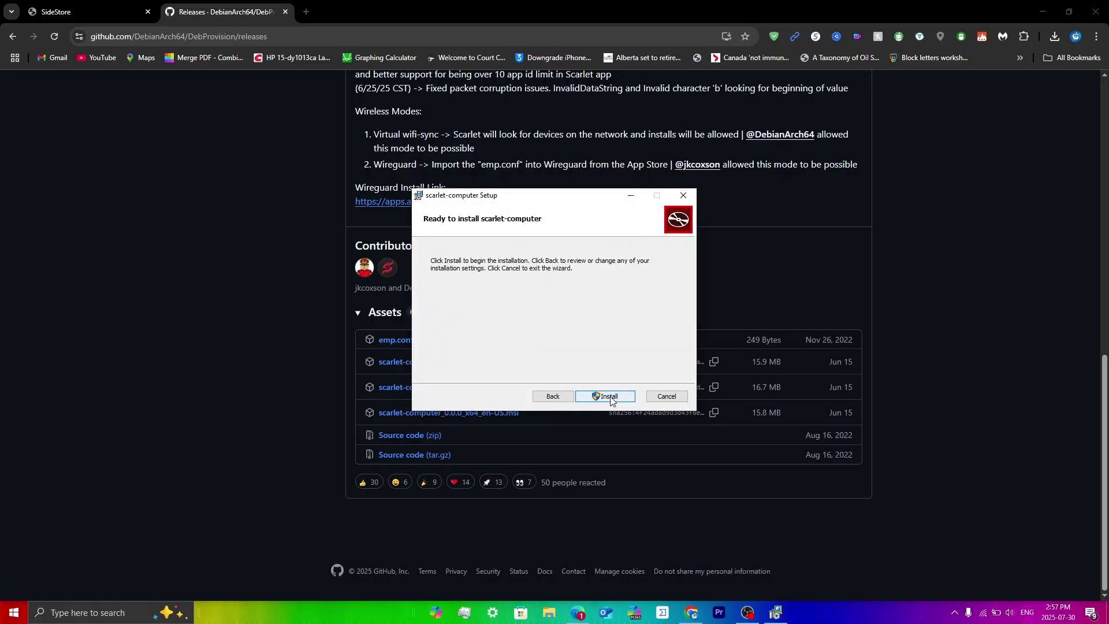
{"action": "left_click", "coordinate": [612, 398]}
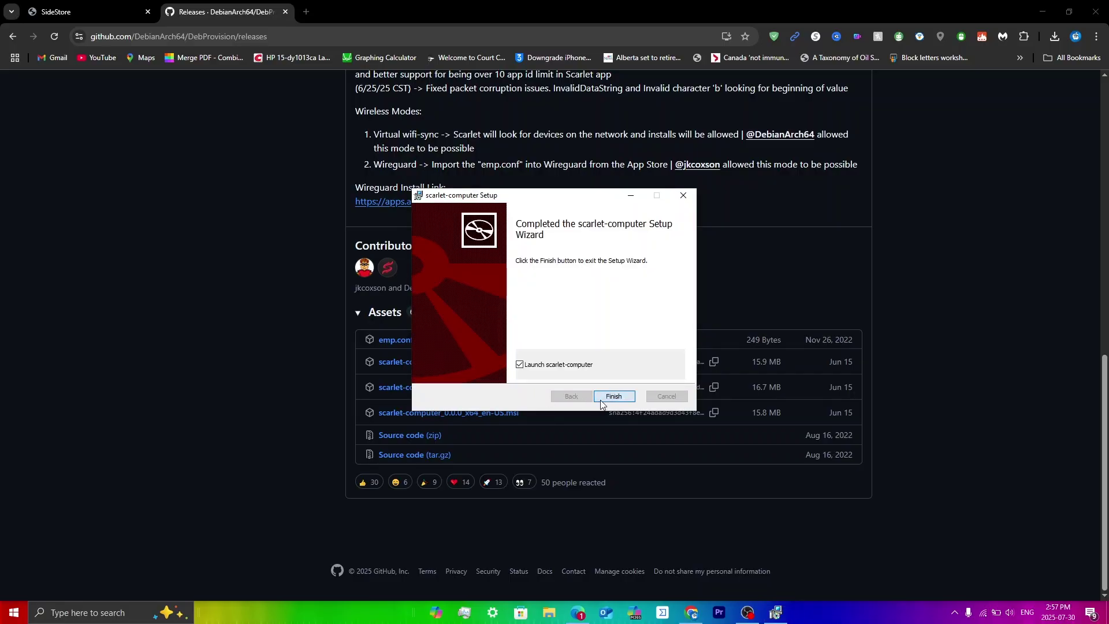
Finish setup to launch scarlet-computer and pick the connected iPhone as the target device
{"action": "left_click", "coordinate": [624, 401]}
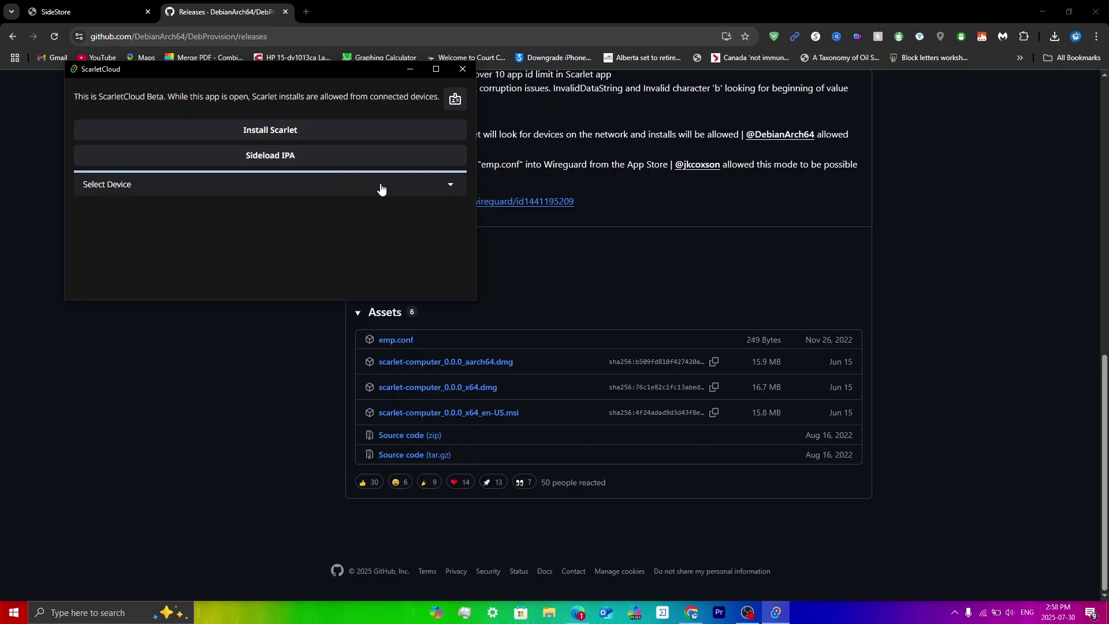
{"action": "left_click", "coordinate": [382, 189]}
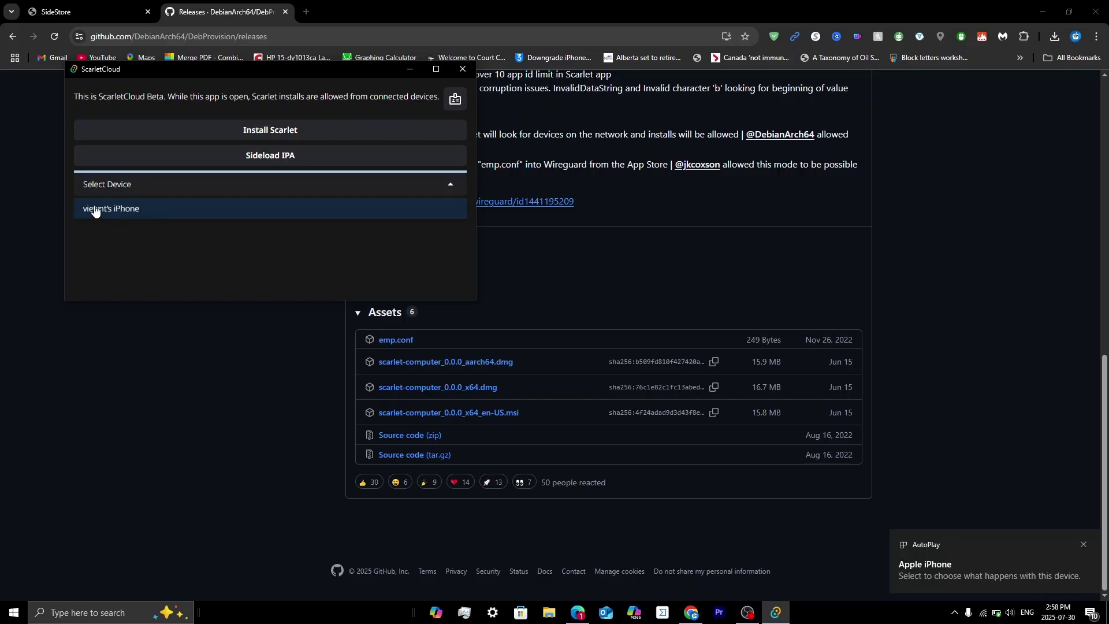
{"action": "left_click", "coordinate": [133, 208]}
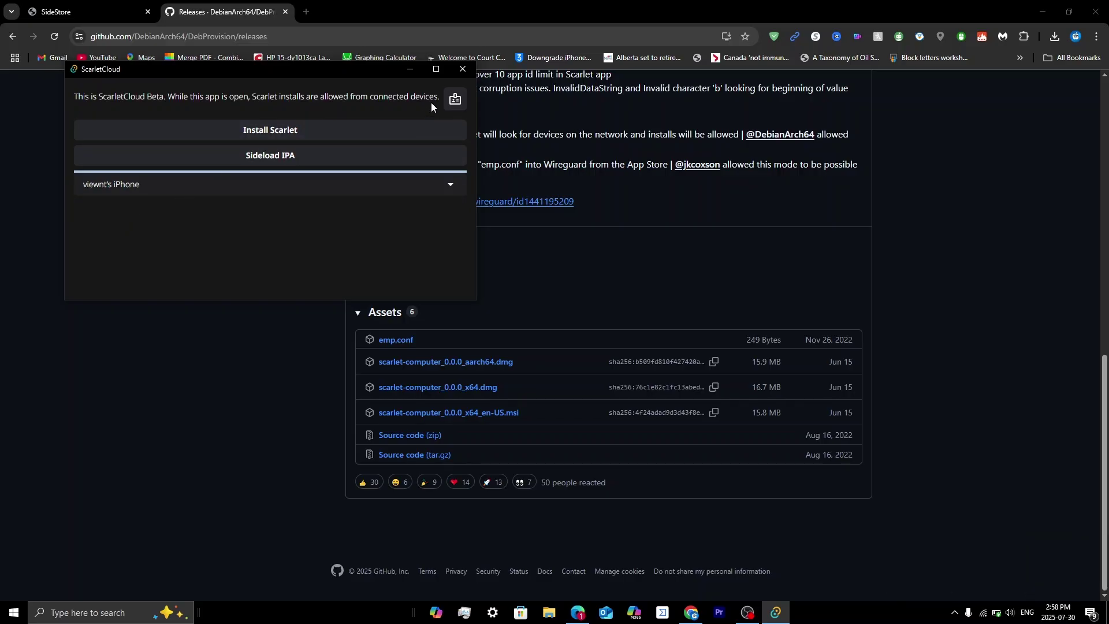
Launch iTunes by searching 'itunes' in Windows search
{"action": "left_click", "coordinate": [100, 614]}
{"action": "type", "text": "itunes"}
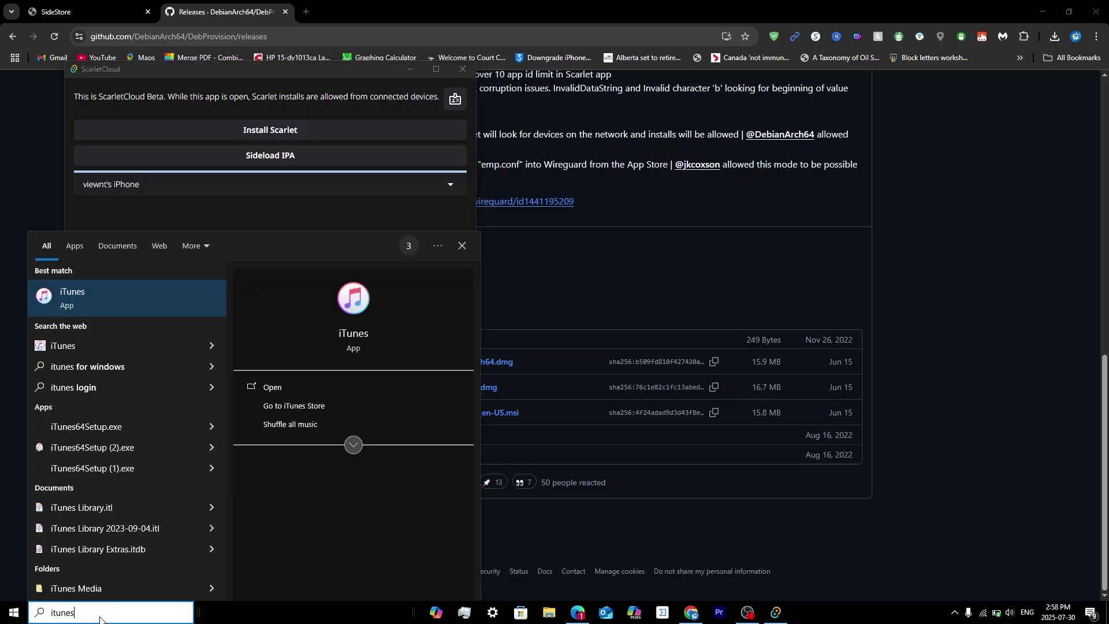
{"action": "key", "text": "Return"}
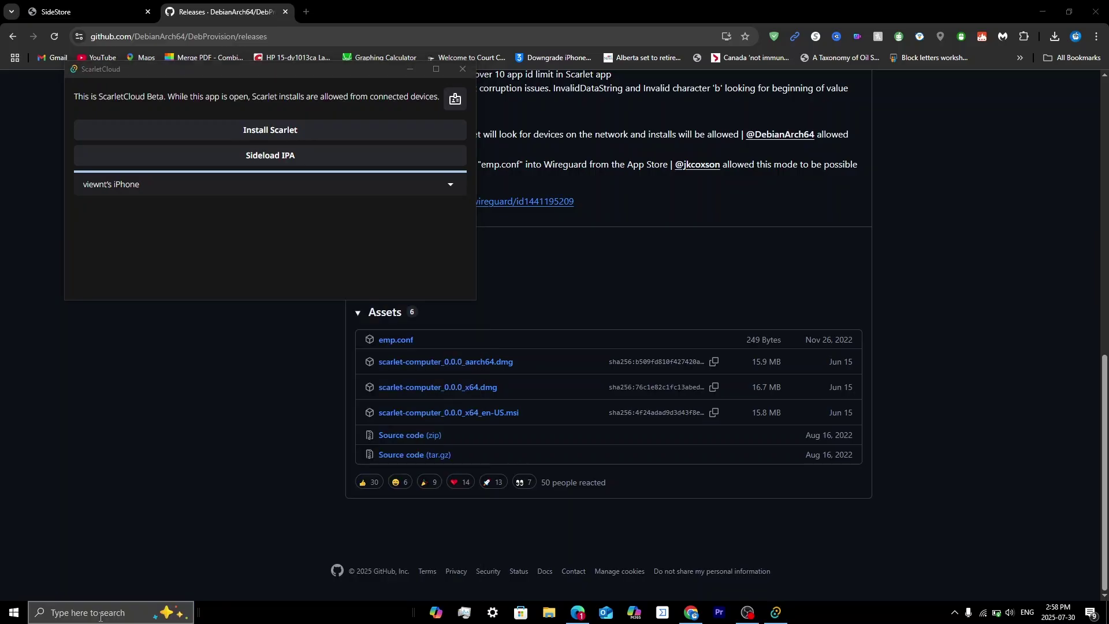
Open iCloud Settings from the system tray, then bring ScarletCloud back to front
{"action": "left_click", "coordinate": [953, 616]}
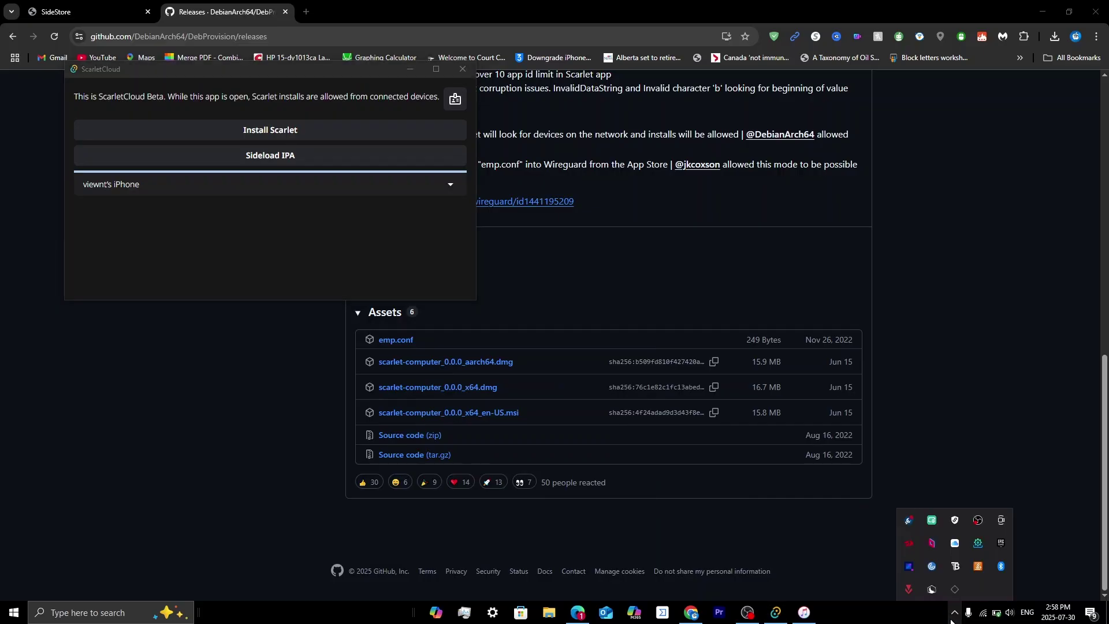
{"action": "left_click", "coordinate": [955, 546]}
{"action": "left_click", "coordinate": [982, 586]}
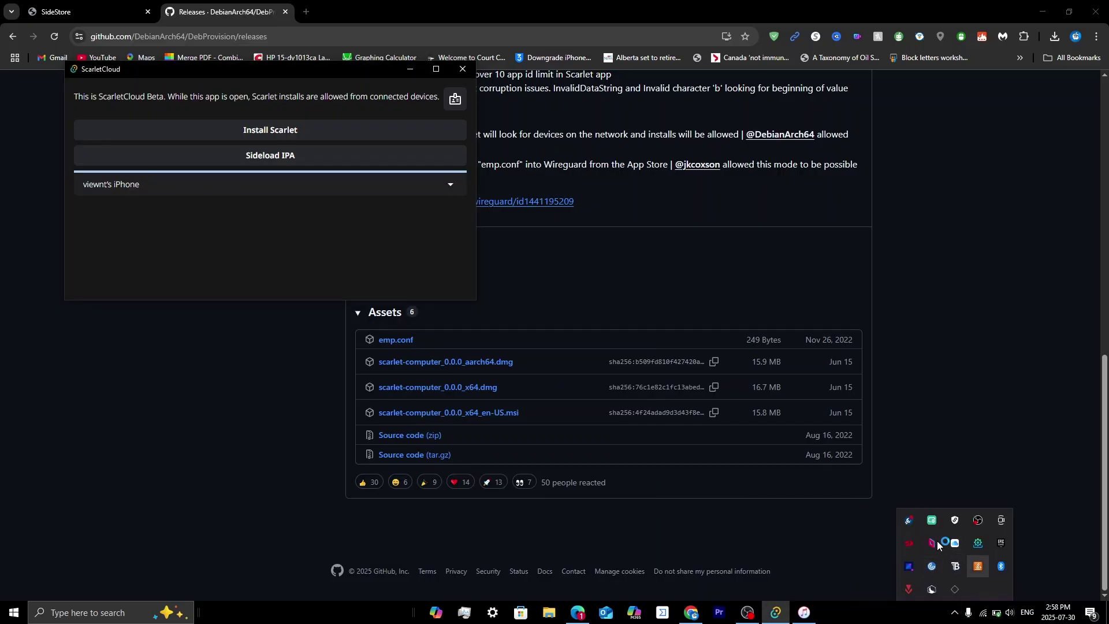
{"action": "left_click", "coordinate": [381, 312]}
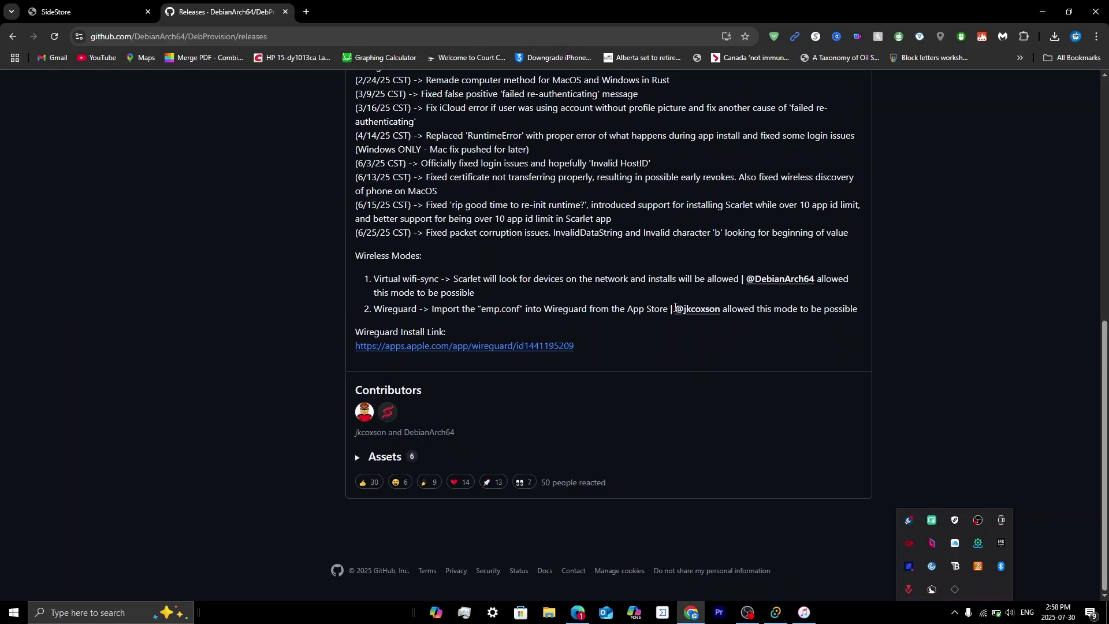
{"action": "left_click", "coordinate": [776, 612]}
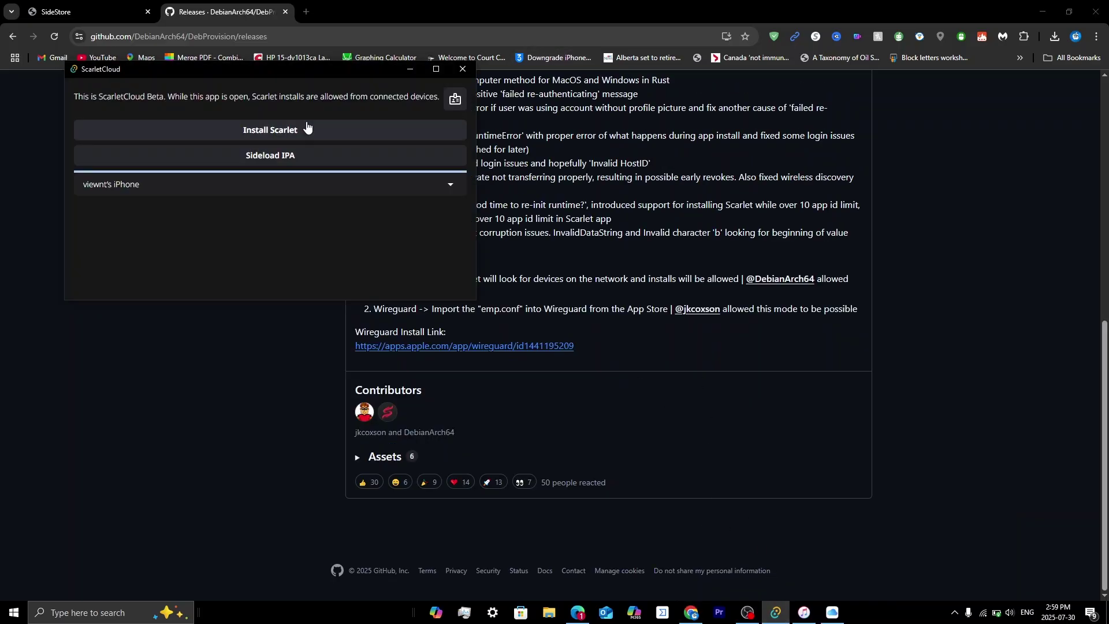
Log in to ScarletCloud's certificates with the Apple account, then close the Certificates window
{"action": "left_click", "coordinate": [455, 100]}
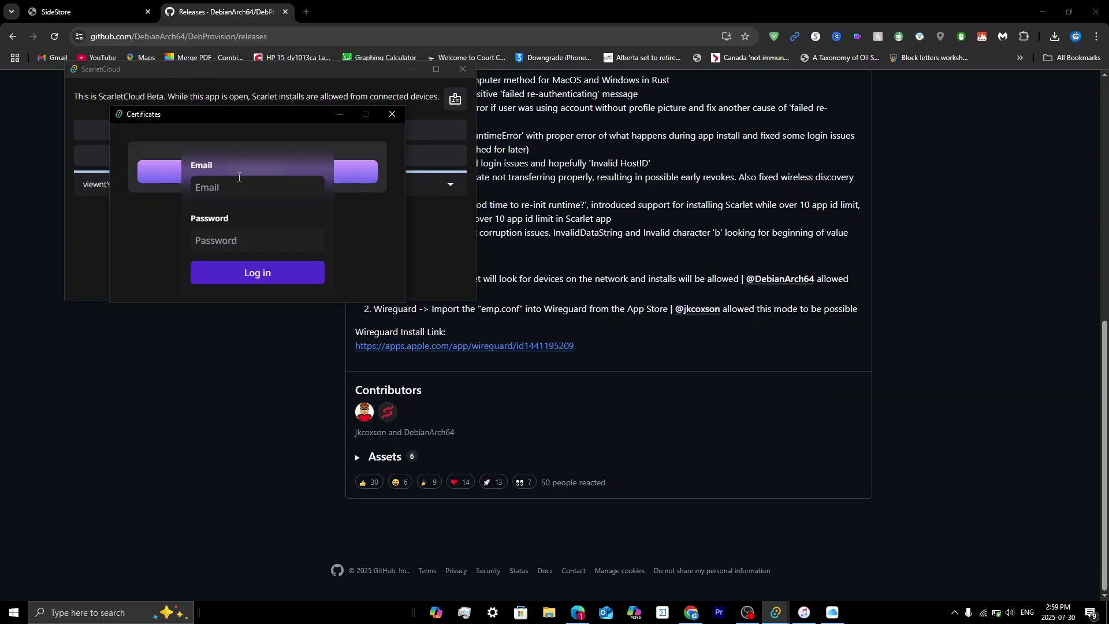
{"action": "left_click", "coordinate": [261, 119]}
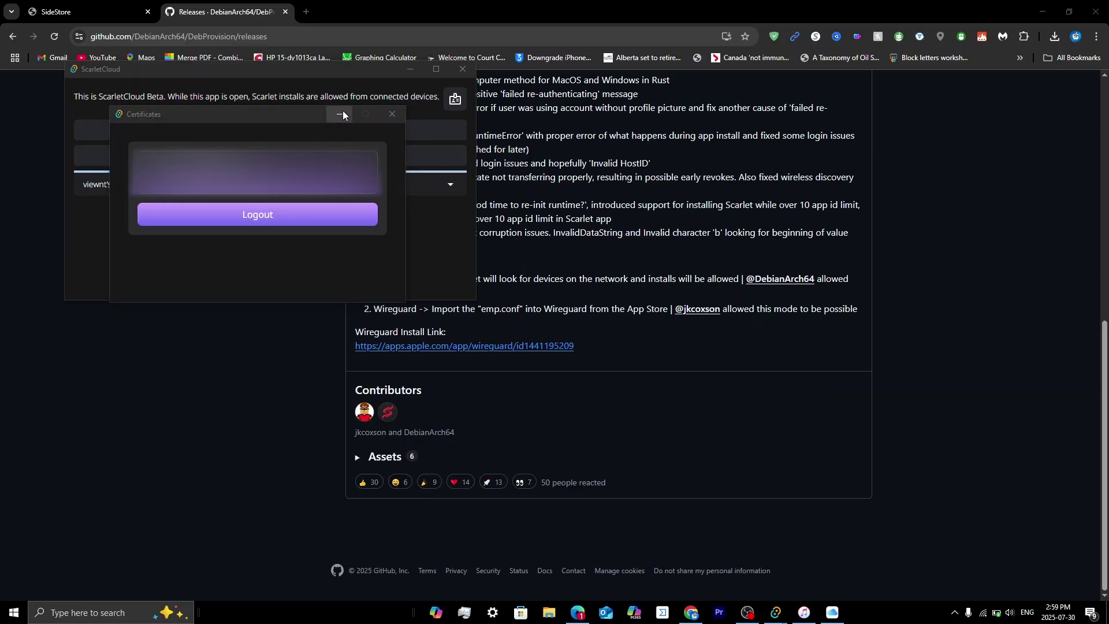
{"action": "left_click", "coordinate": [390, 110]}
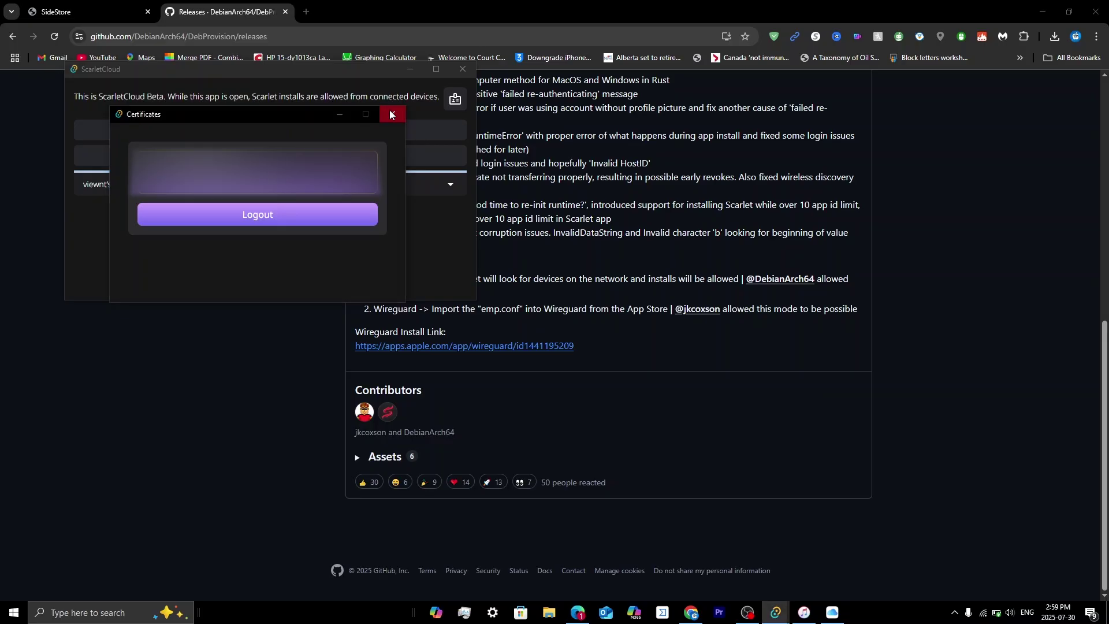
{"action": "left_click", "coordinate": [389, 110]}
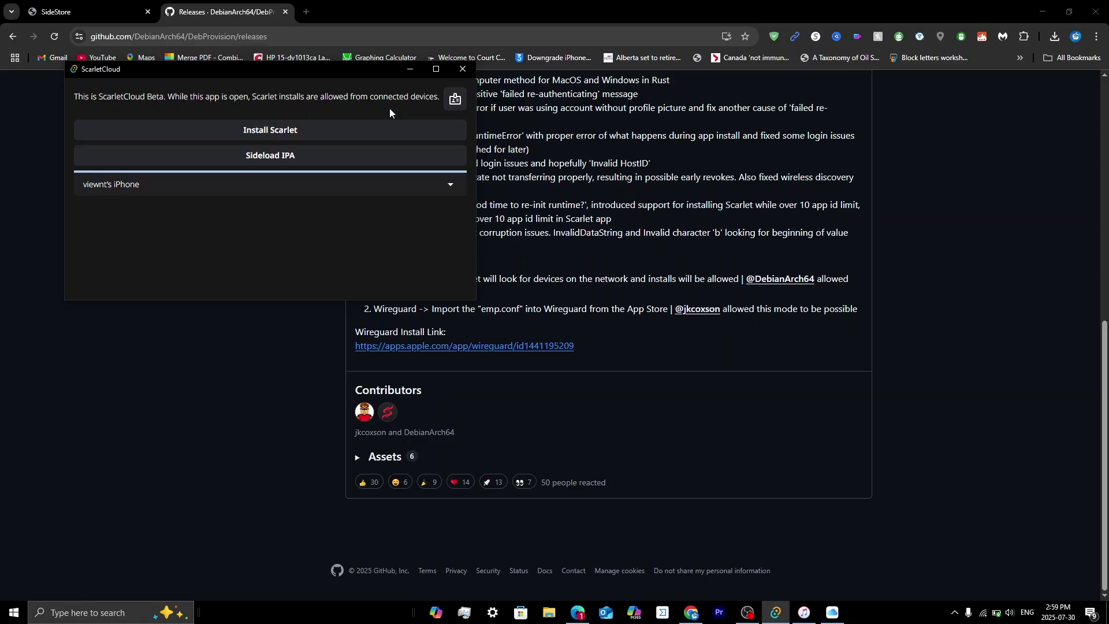
Attempt the Scarlet install, hit the invalid-token error, close ScarletCloud and search 'sc' to reopen it
{"action": "left_click", "coordinate": [300, 131]}
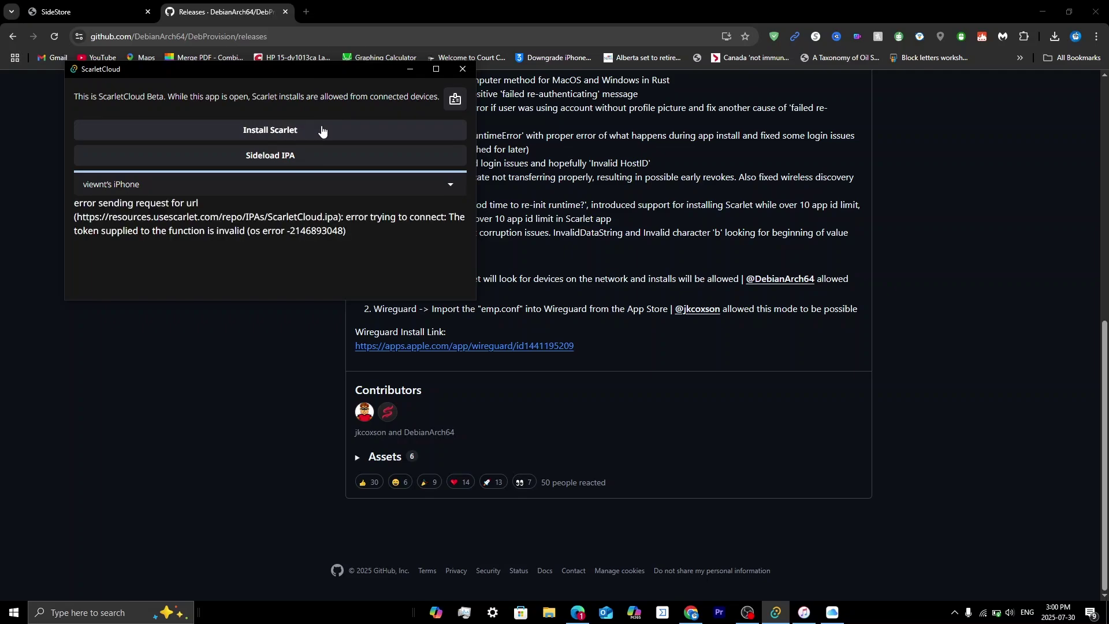
{"action": "left_click", "coordinate": [467, 70]}
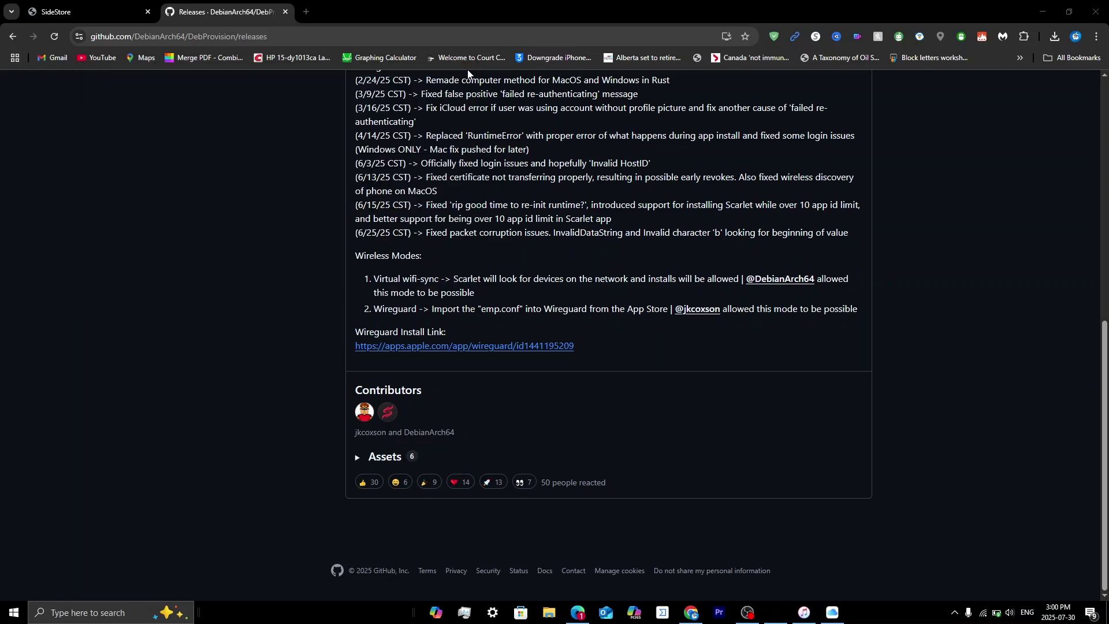
{"action": "left_click", "coordinate": [90, 611]}
{"action": "type", "text": "sc"}
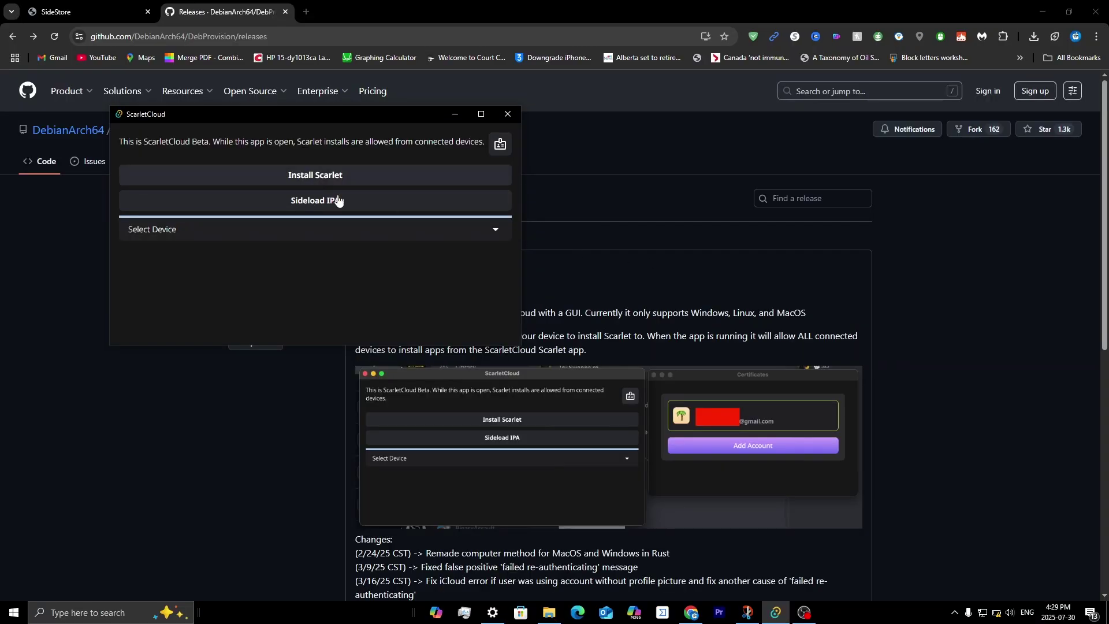
Reselect the iPhone as the target device and install Scarlet onto it
{"action": "left_click", "coordinate": [257, 232]}
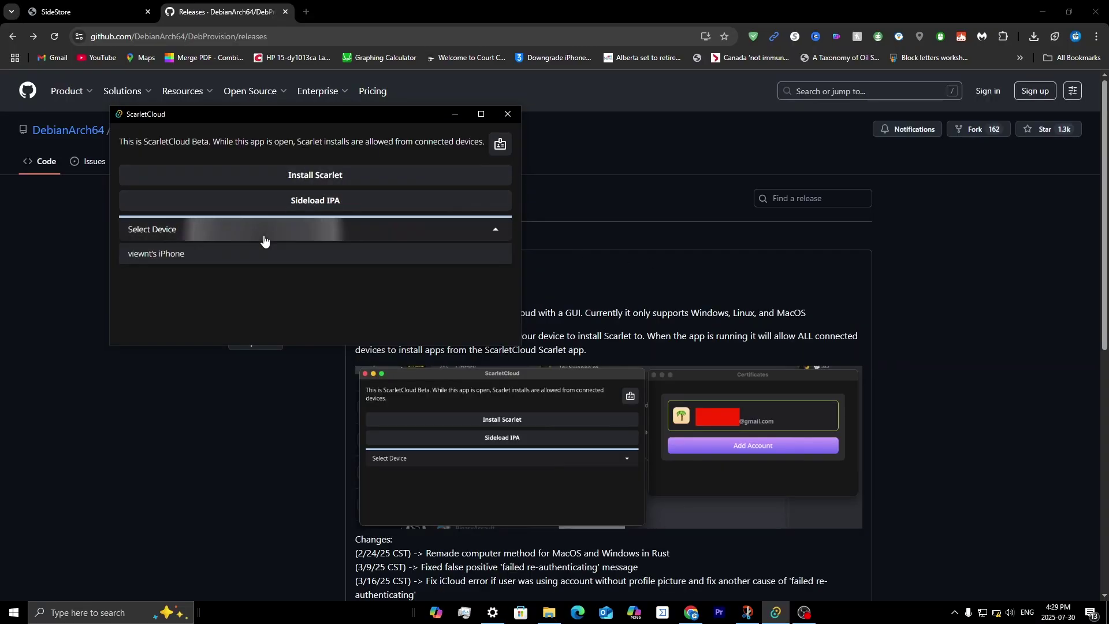
{"action": "left_click", "coordinate": [232, 256]}
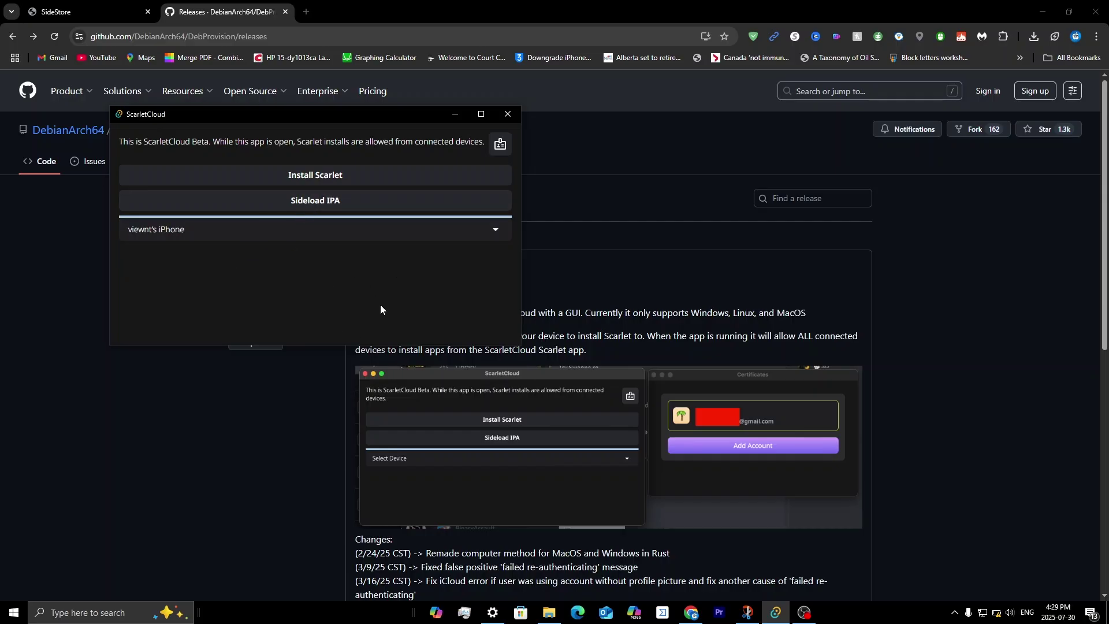
{"action": "left_click", "coordinate": [338, 176]}
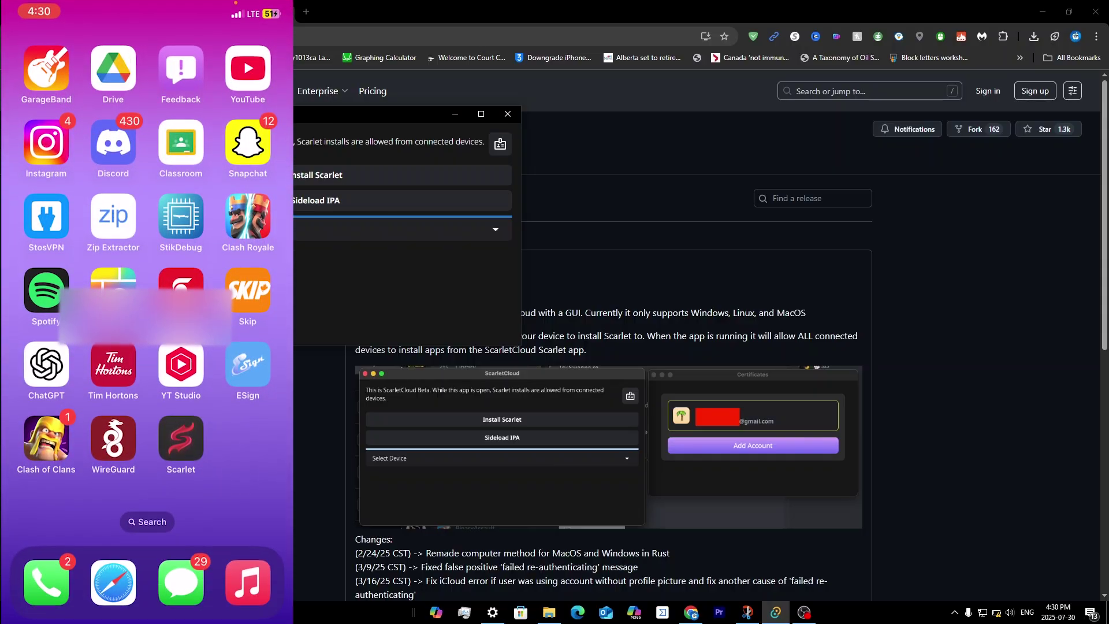
Launch Scarlet on the iPhone, browse its home catalogue, and open the Installed tab
{"action": "left_click", "coordinate": [181, 439]}
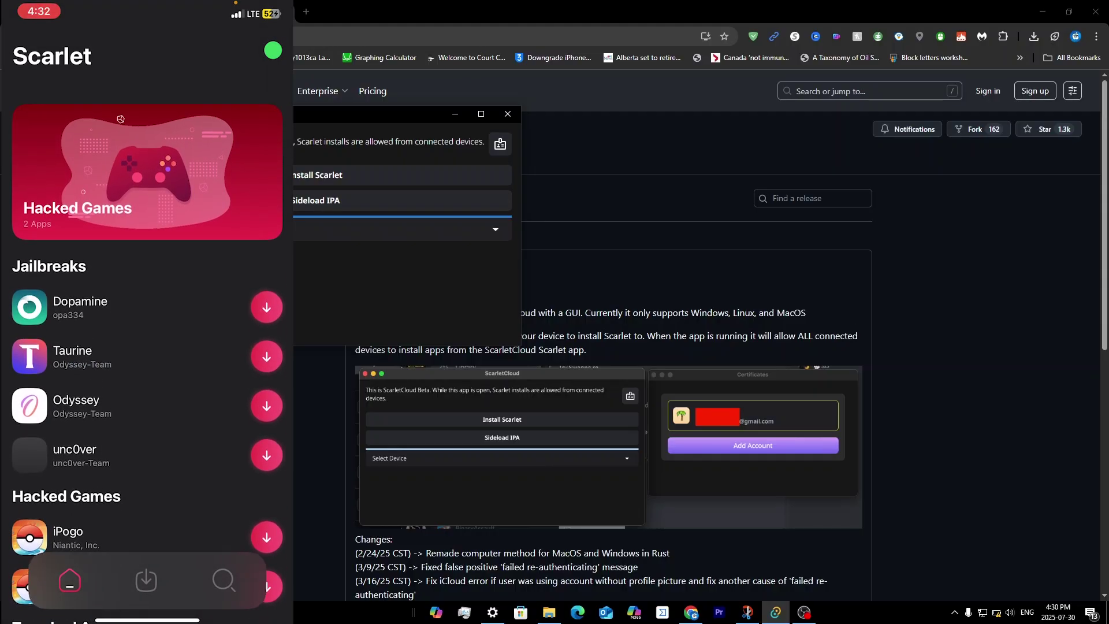
{"action": "scroll", "coordinate": [147, 347], "scroll_direction": "down", "scroll_amount": 6}
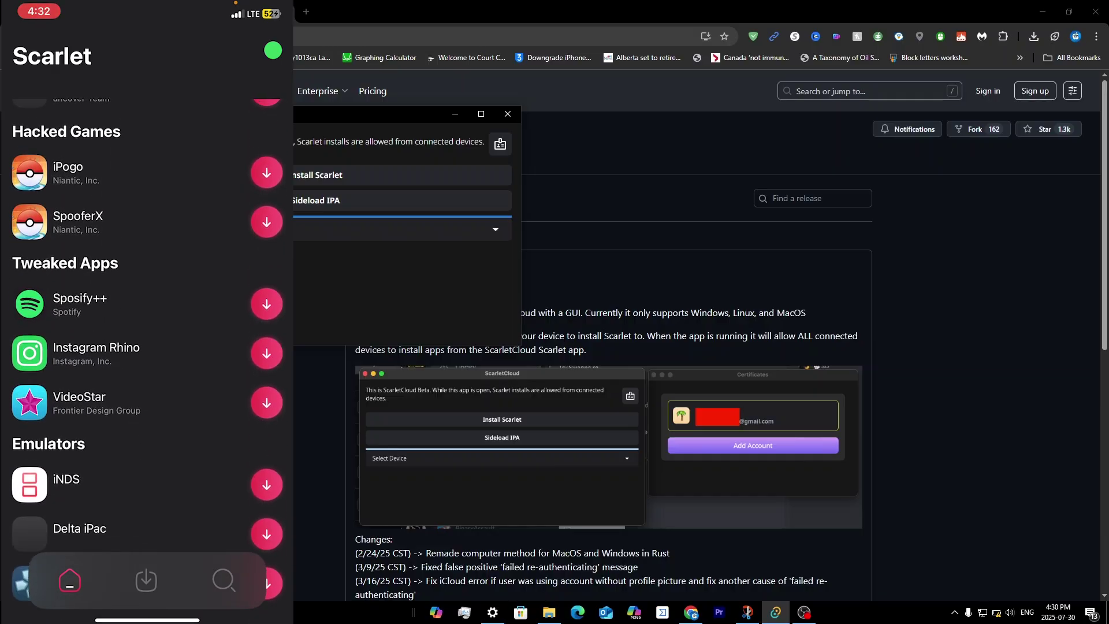
{"action": "scroll", "coordinate": [147, 347], "scroll_direction": "up", "scroll_amount": 10}
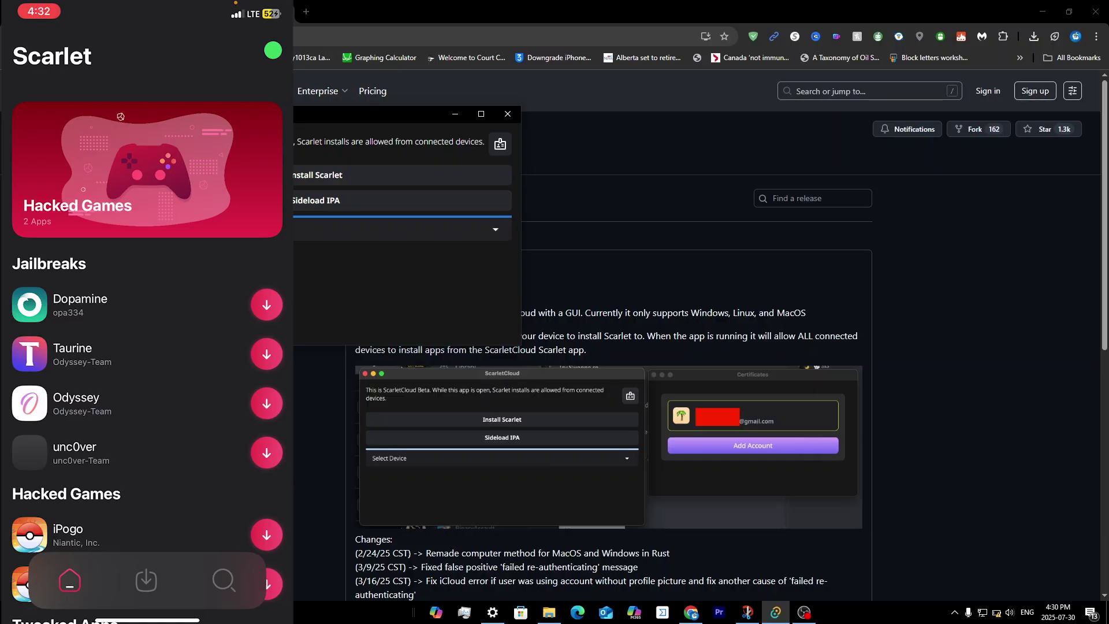
{"action": "left_click", "coordinate": [146, 580]}
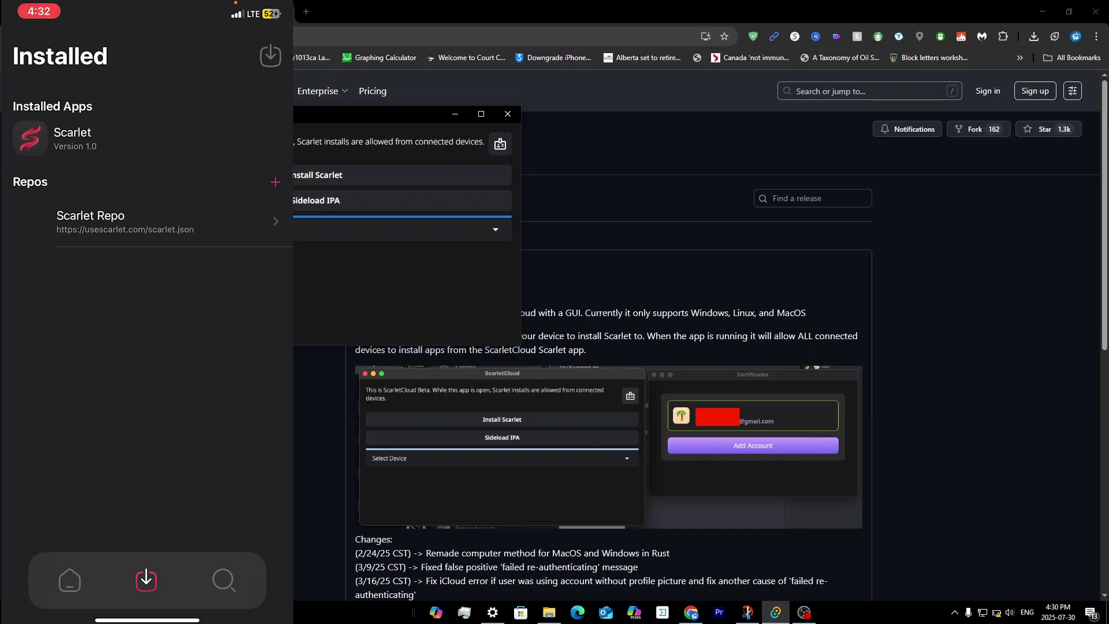
Start Scarlet's Apple account sign-in and switch the keyboard to numbers and symbols
{"action": "left_click", "coordinate": [271, 56]}
{"action": "left_click", "coordinate": [132, 256]}
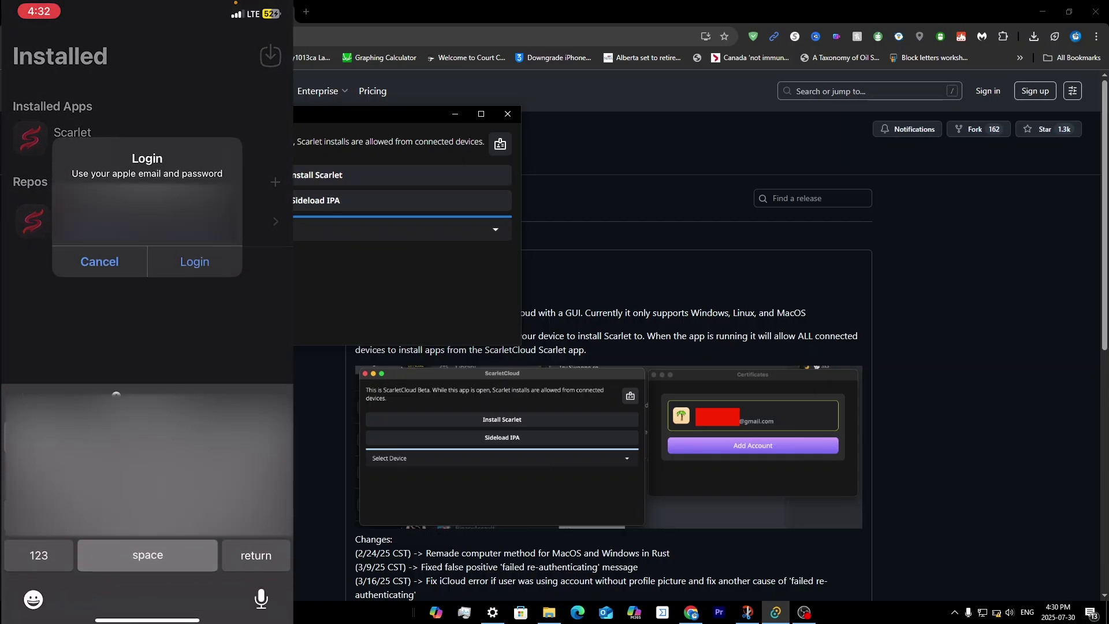
{"action": "left_click", "coordinate": [39, 555]}
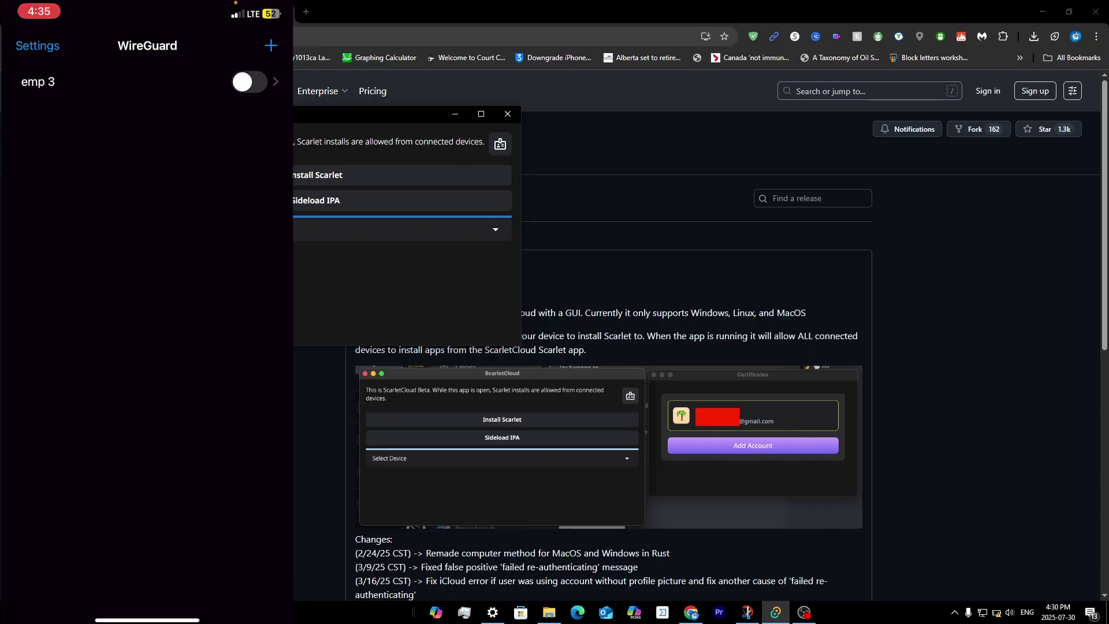
Check the emp 3 tunnel's details, then switch the emp 3 tunnel on in WireGuard
{"action": "left_click", "coordinate": [37, 82]}
{"action": "left_click", "coordinate": [35, 45]}
{"action": "left_click", "coordinate": [249, 82]}
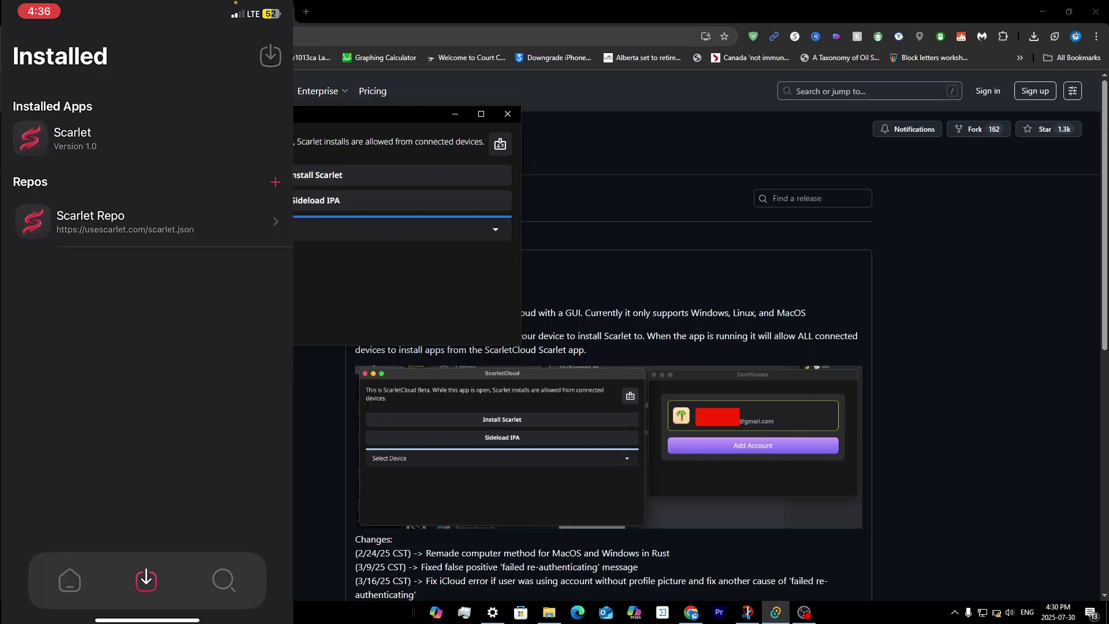
Choose Sideload IPA from Scarlet's download actions list
{"action": "left_click", "coordinate": [270, 56]}
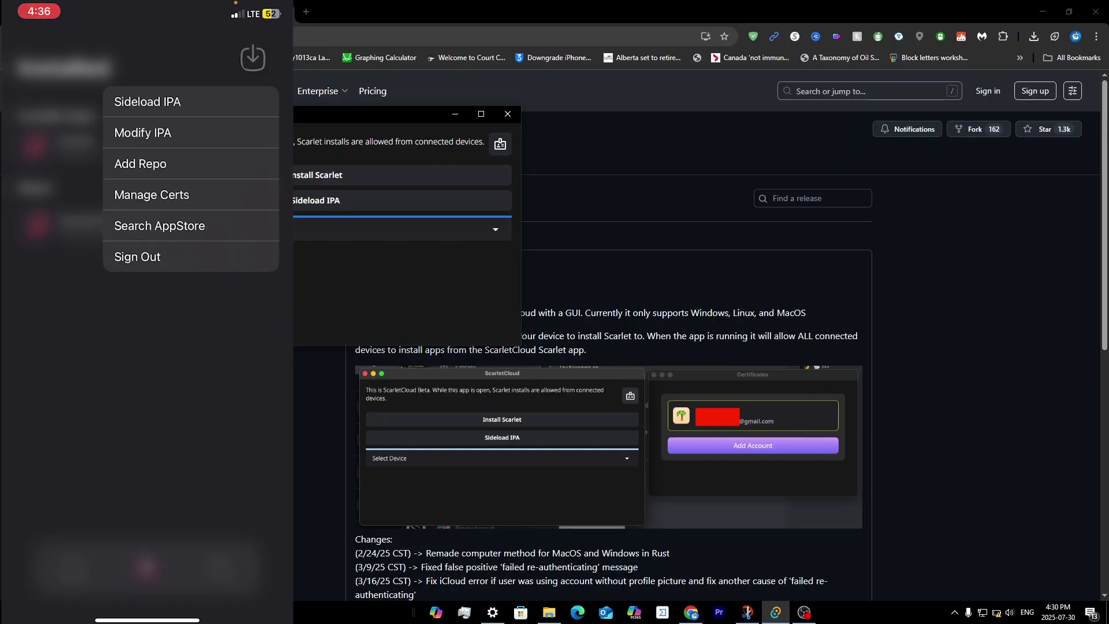
{"action": "left_click", "coordinate": [148, 101]}
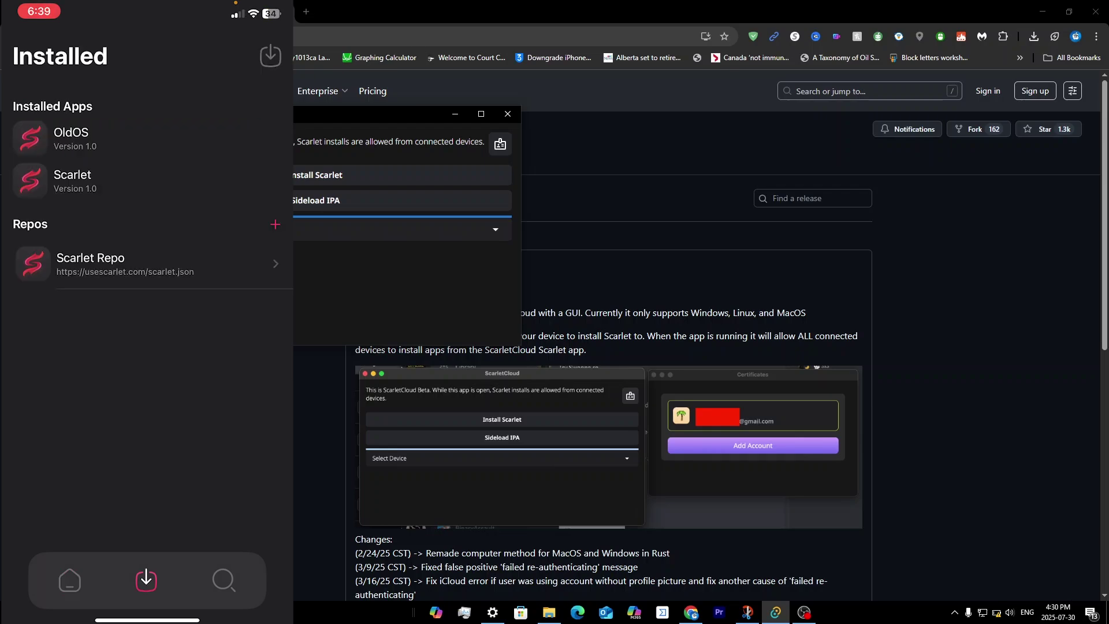
Bring up the phone's Recents file picker to choose the IPA file
{"action": "left_click", "coordinate": [268, 55]}
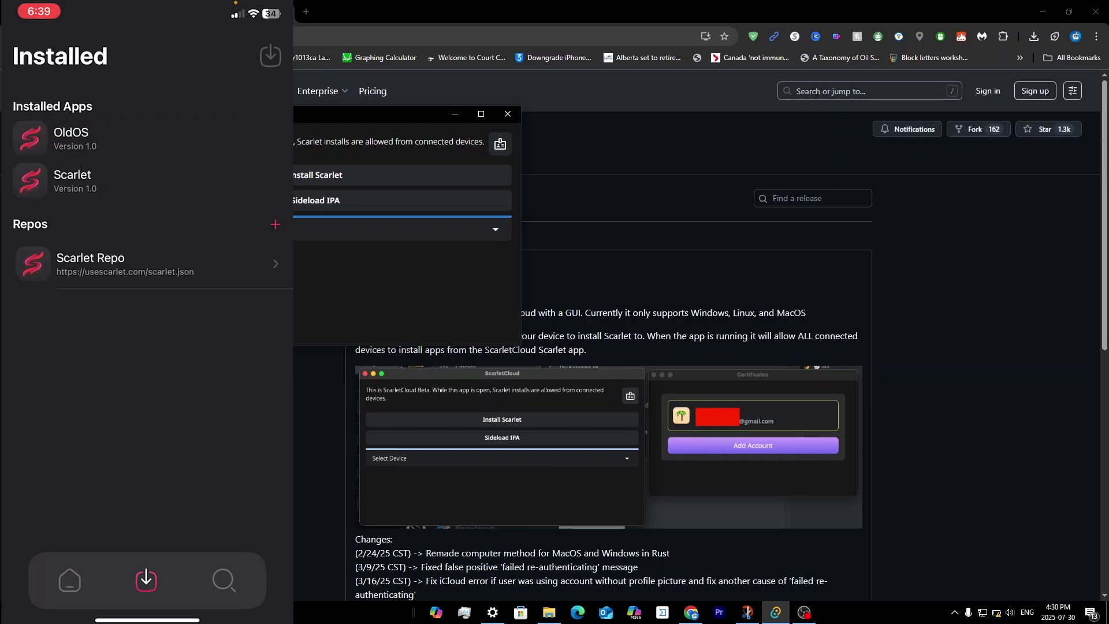